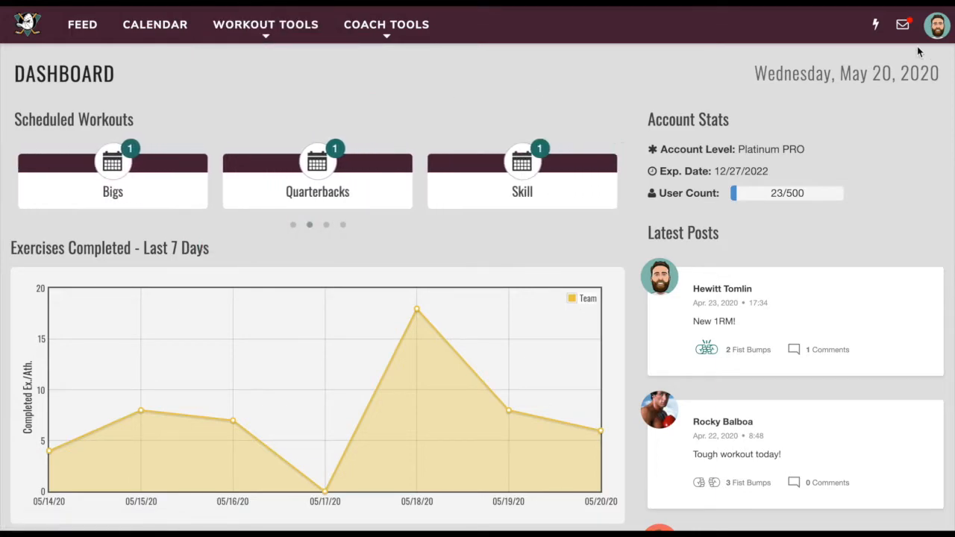
Step: Open the exercise database from the dashboard and look over the available exercise types while managing lifts
{"action": "mouse_move", "coordinate": [933, 30]}
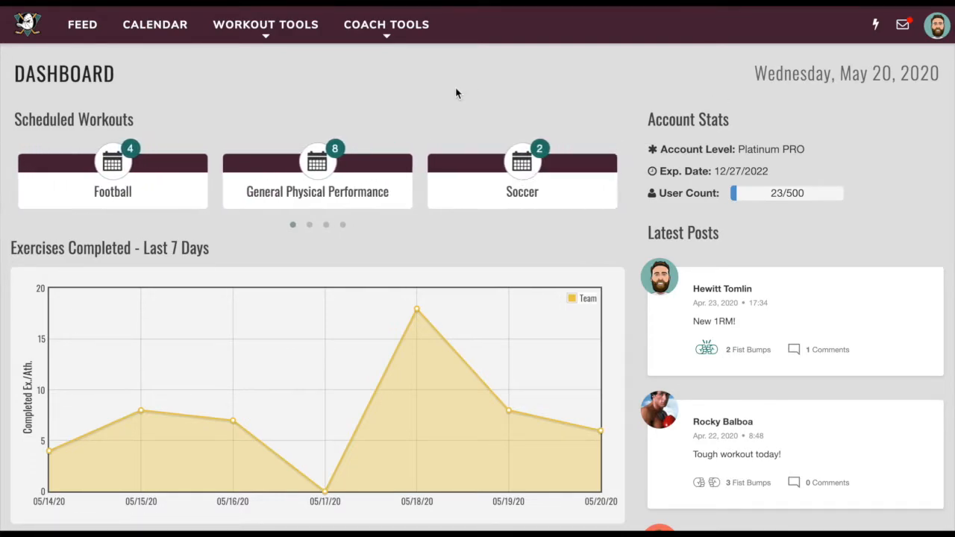
{"action": "left_click", "coordinate": [400, 37]}
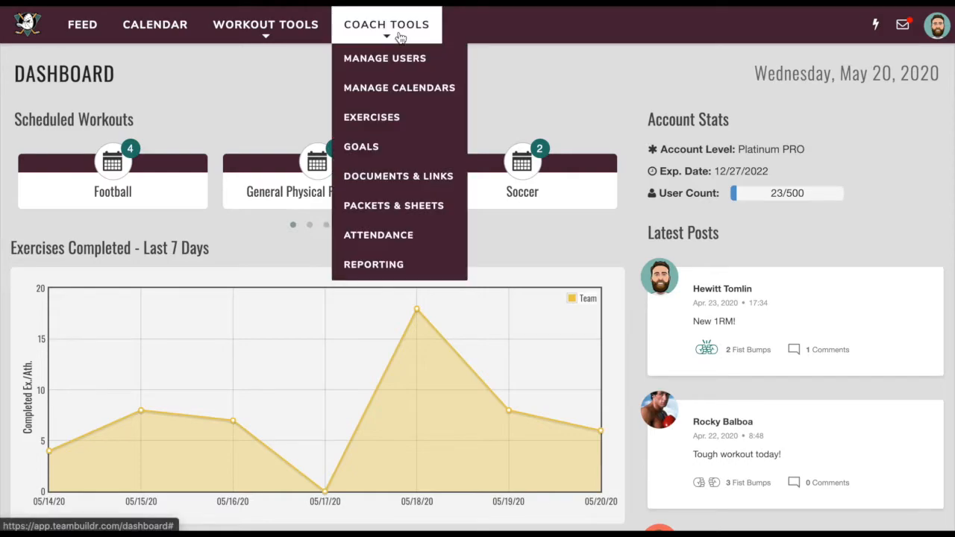
{"action": "left_click", "coordinate": [405, 121]}
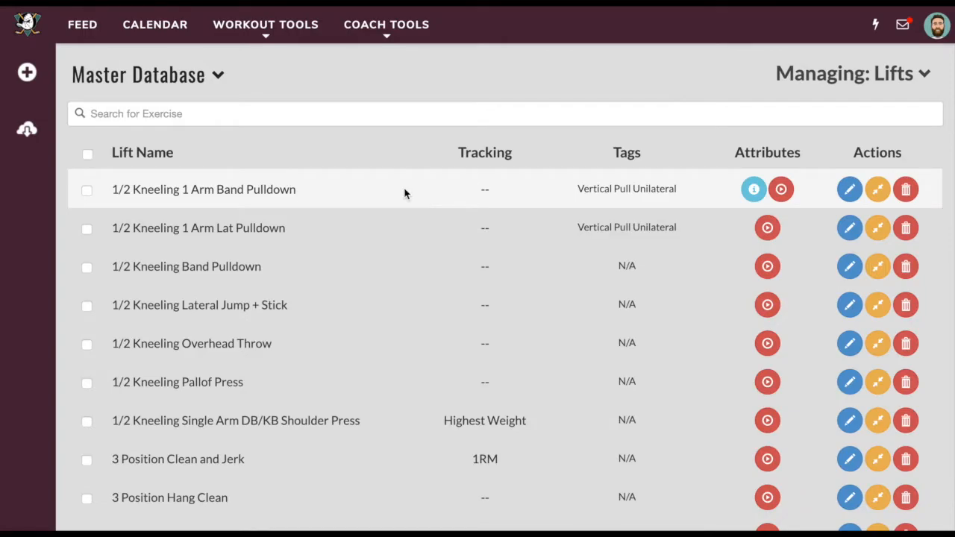
{"action": "left_click", "coordinate": [814, 86]}
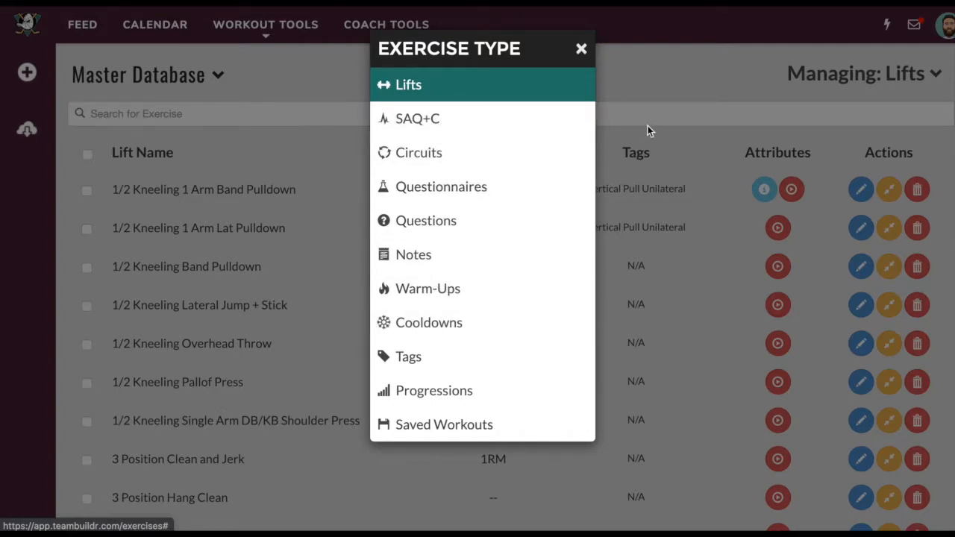
{"action": "left_click", "coordinate": [651, 83]}
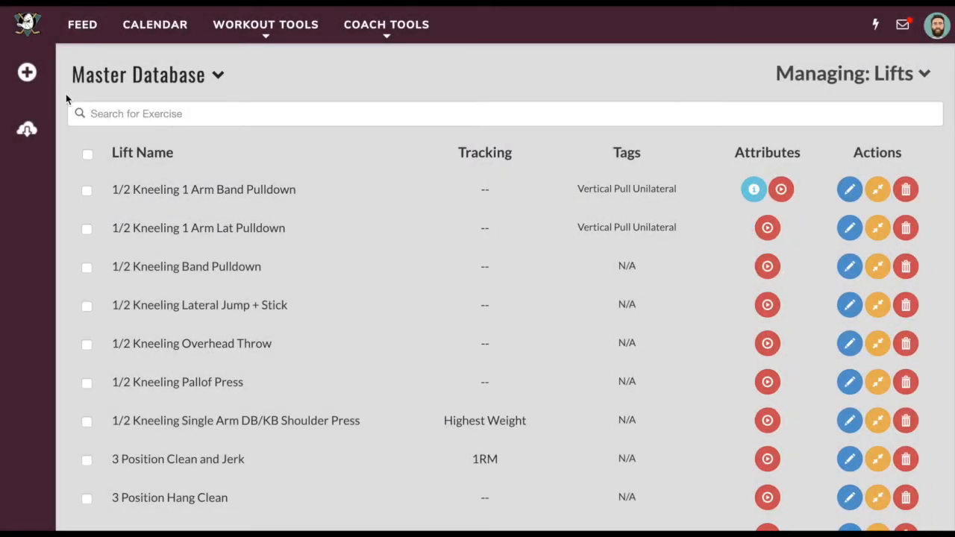
{"action": "left_click", "coordinate": [28, 74]}
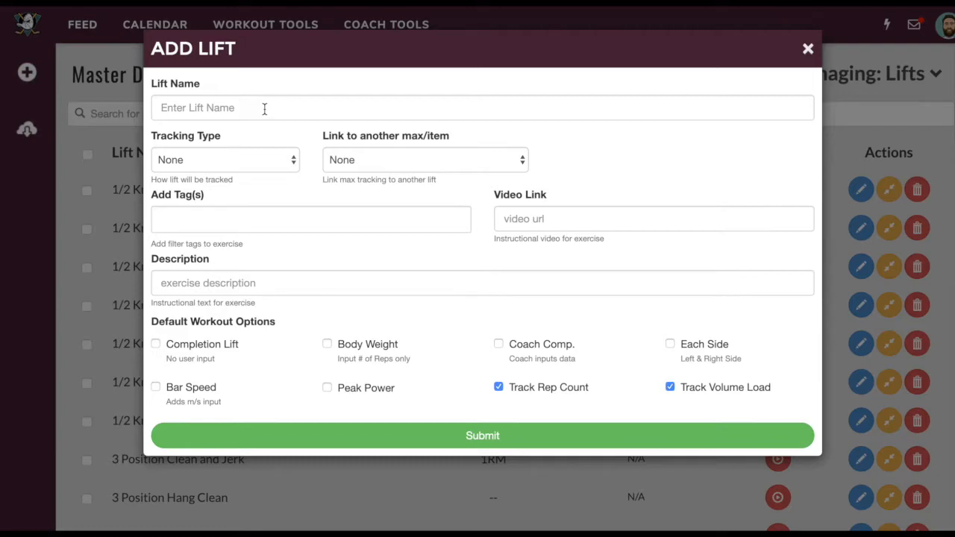
{"action": "left_click", "coordinate": [273, 220]}
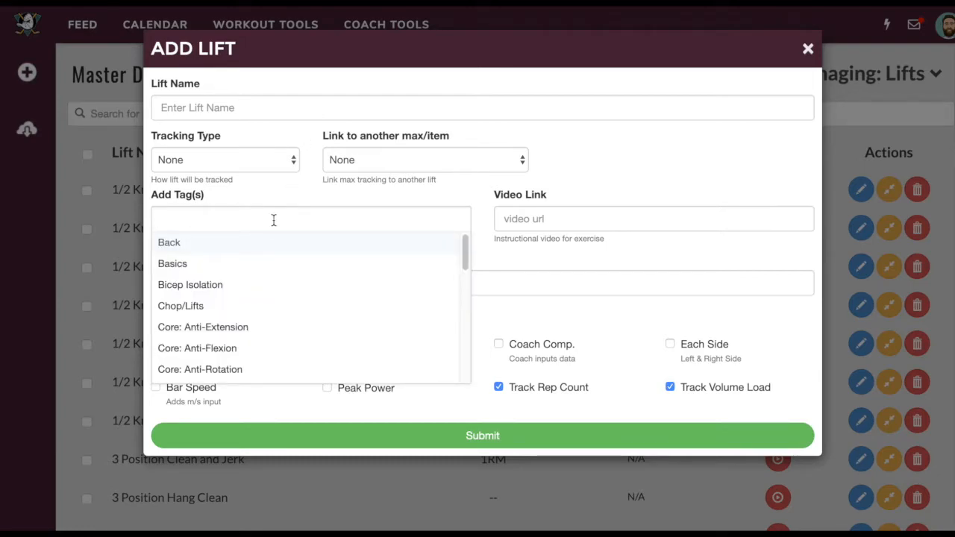
{"action": "type", "text": "bac"}
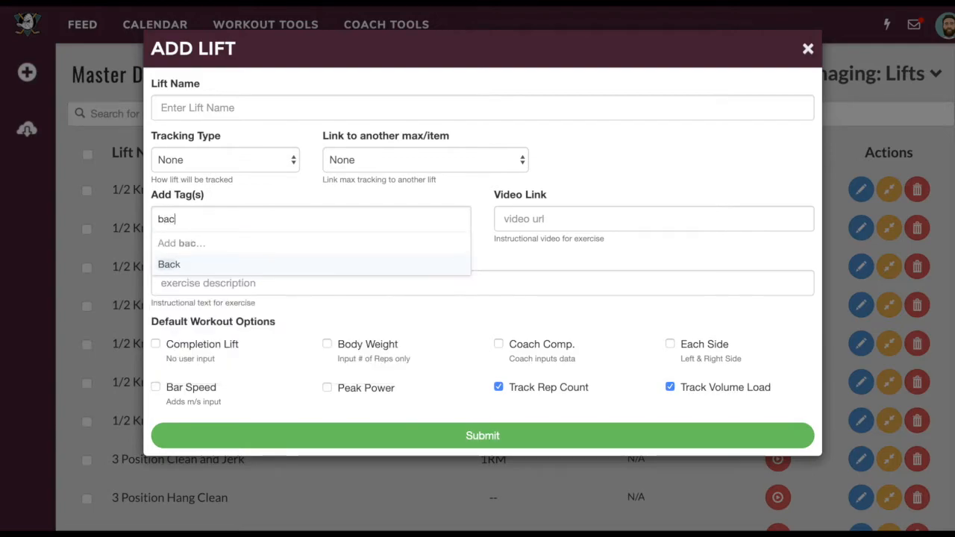
{"action": "left_click", "coordinate": [252, 262]}
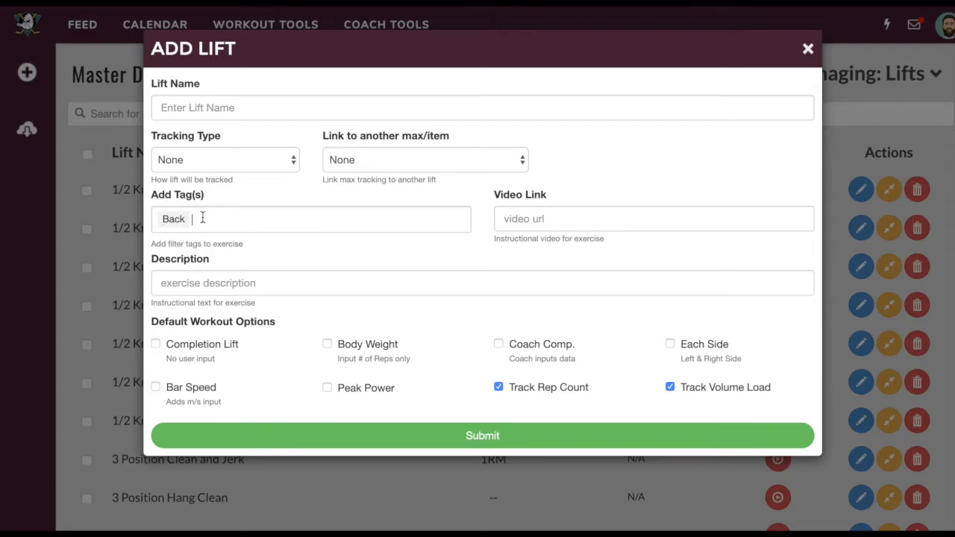
{"action": "key", "text": "BackSpace"}
{"action": "left_click", "coordinate": [292, 191]}
{"action": "left_click", "coordinate": [536, 218]}
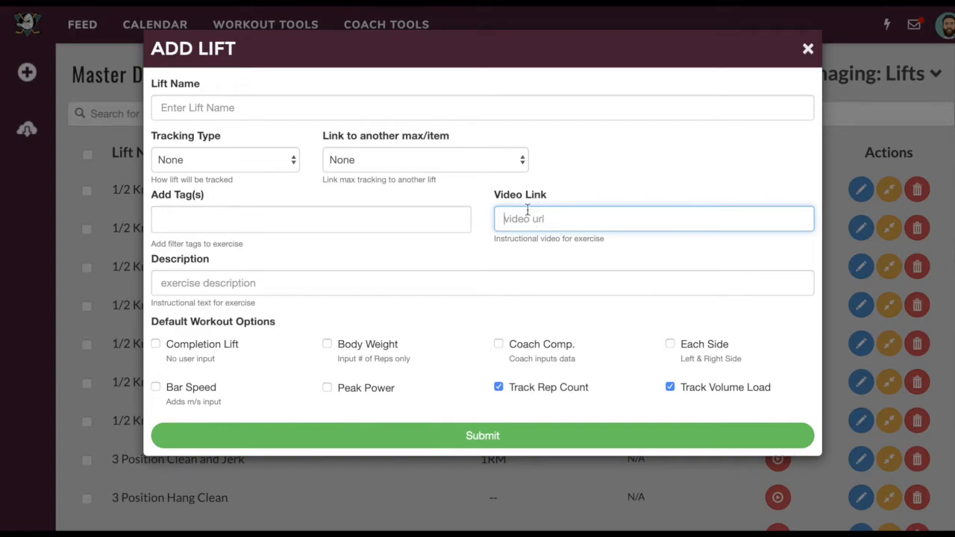
{"action": "left_click", "coordinate": [807, 49]}
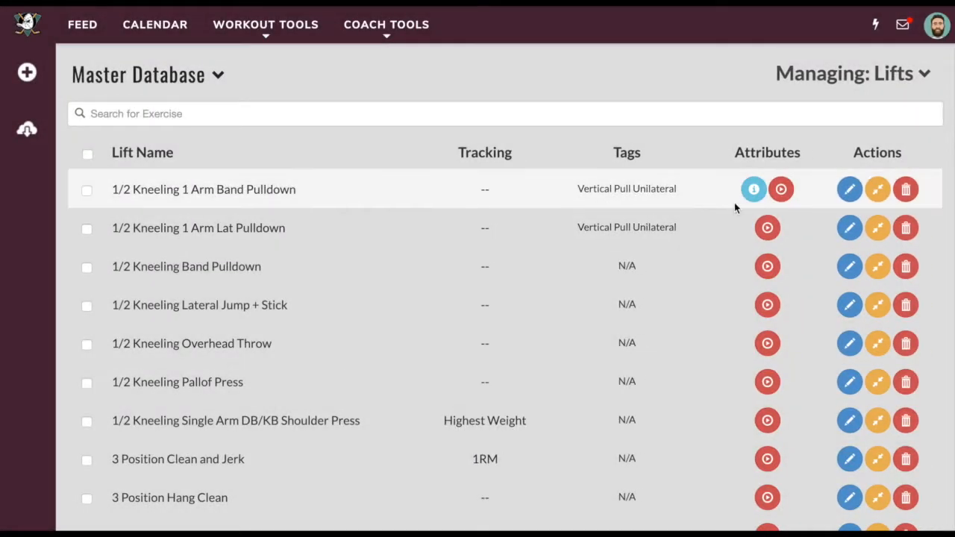
Step: Preview the instructional video attached to the 1/2 Kneeling 1 Arm Band Pulldown lift, and close it
{"action": "left_click", "coordinate": [780, 191]}
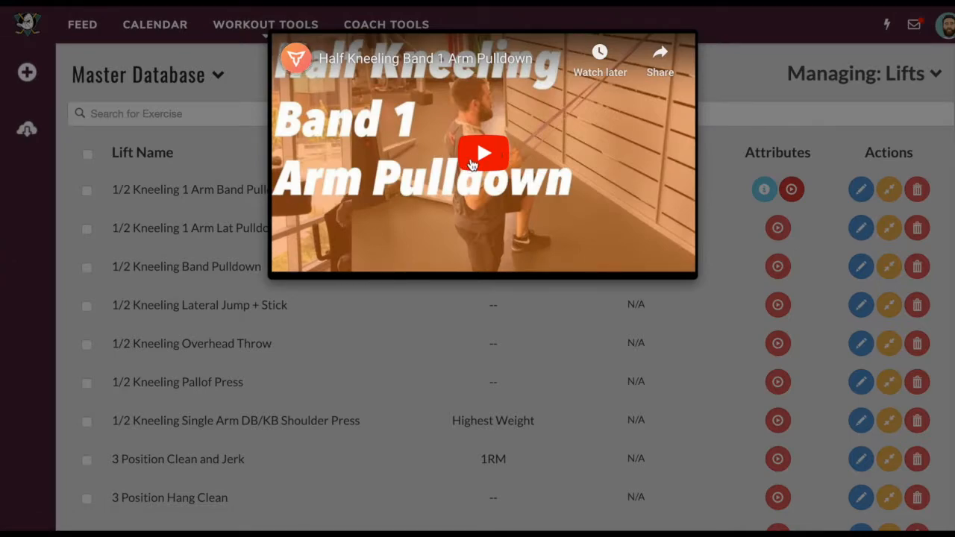
{"action": "left_click", "coordinate": [716, 81]}
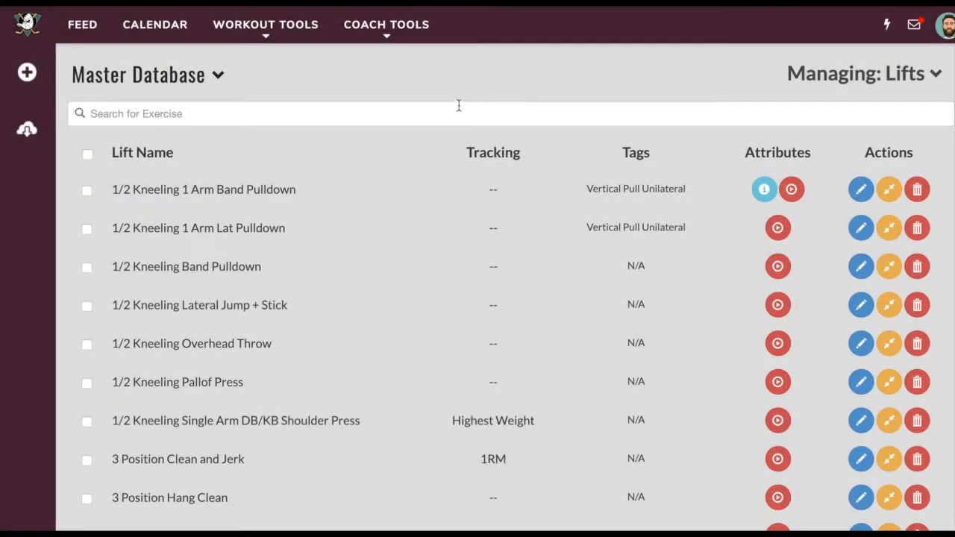
Step: Open calendar management and examine how parent calendars and sub-calendars are organised, including the Bodyweight Program's Bands or DB's and Non-equipped
{"action": "left_click", "coordinate": [391, 32]}
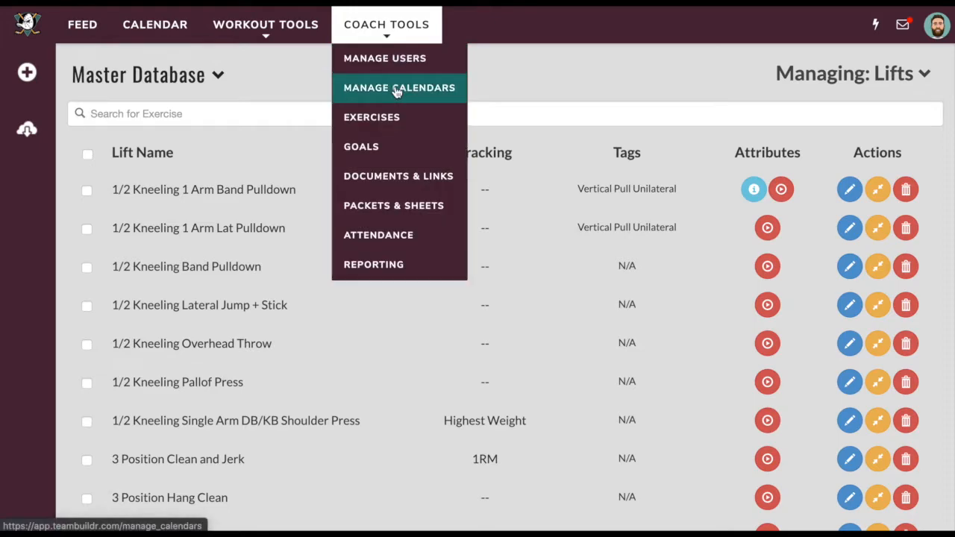
{"action": "left_click", "coordinate": [398, 89]}
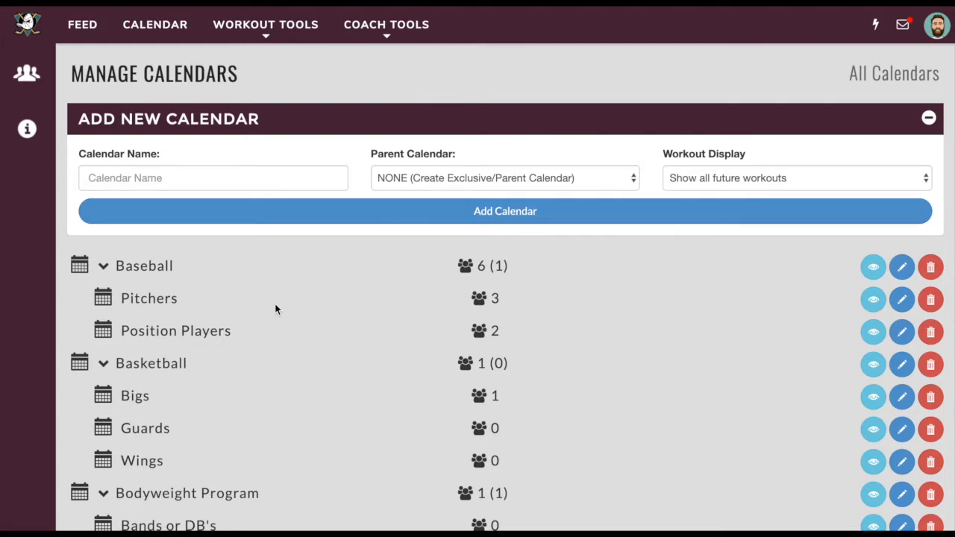
{"action": "scroll", "coordinate": [280, 306], "scroll_direction": "down", "scroll_amount": 2}
{"action": "scroll", "coordinate": [256, 310], "scroll_direction": "down", "scroll_amount": 1}
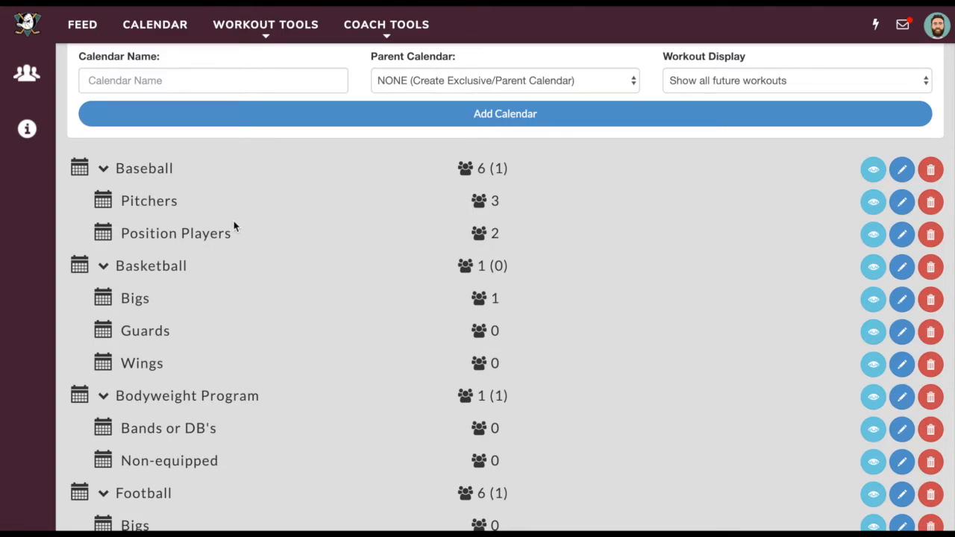
{"action": "scroll", "coordinate": [251, 311], "scroll_direction": "down", "scroll_amount": 1}
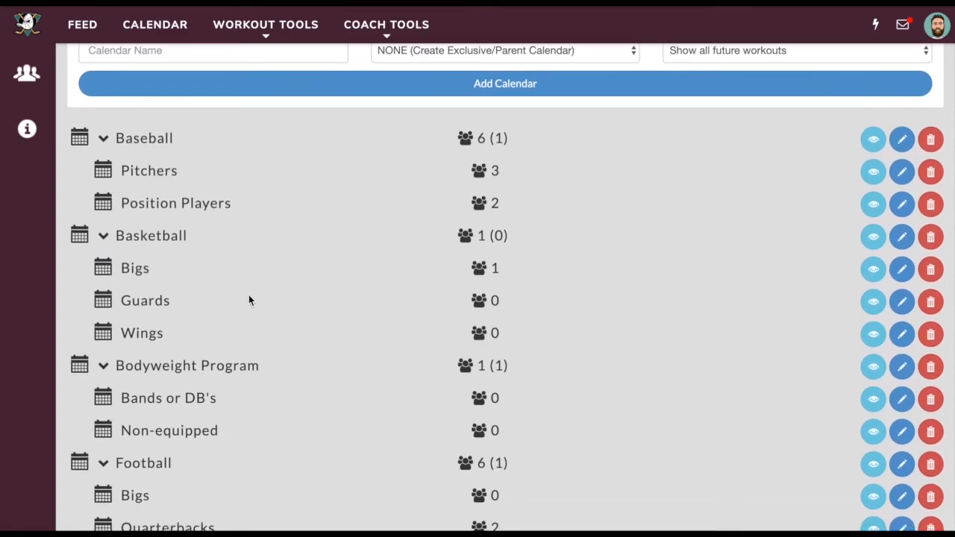
{"action": "scroll", "coordinate": [269, 308], "scroll_direction": "down", "scroll_amount": 1}
{"action": "left_click_drag", "start_coordinate": [118, 328], "coordinate": [261, 330]}
{"action": "left_click", "coordinate": [224, 358]}
{"action": "left_click_drag", "start_coordinate": [122, 359], "coordinate": [228, 393]}
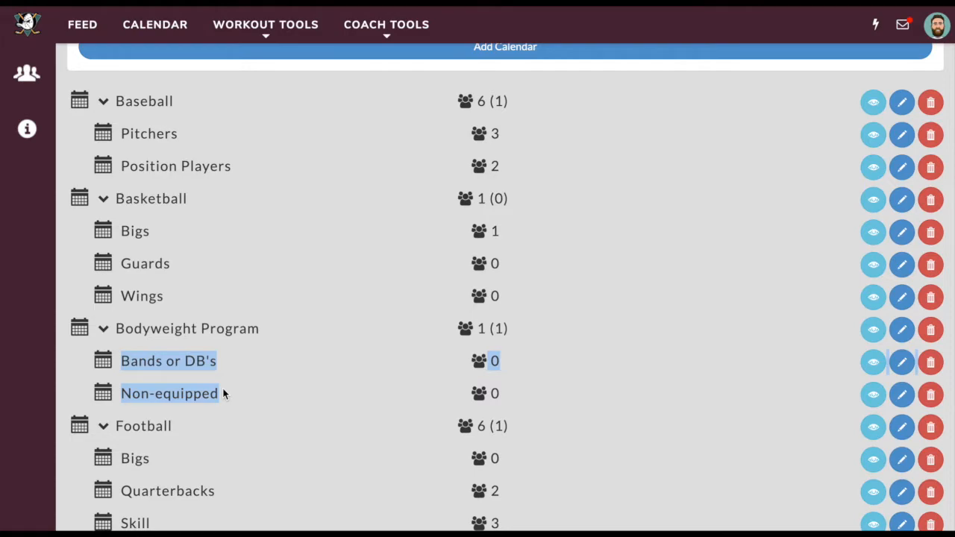
{"action": "left_click", "coordinate": [222, 388]}
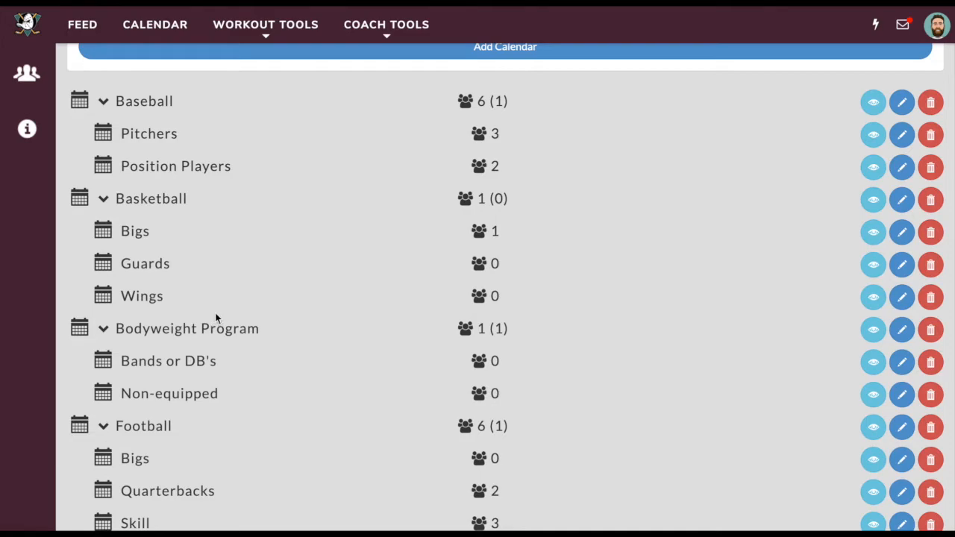
{"action": "scroll", "coordinate": [220, 320], "scroll_direction": "up", "scroll_amount": 1}
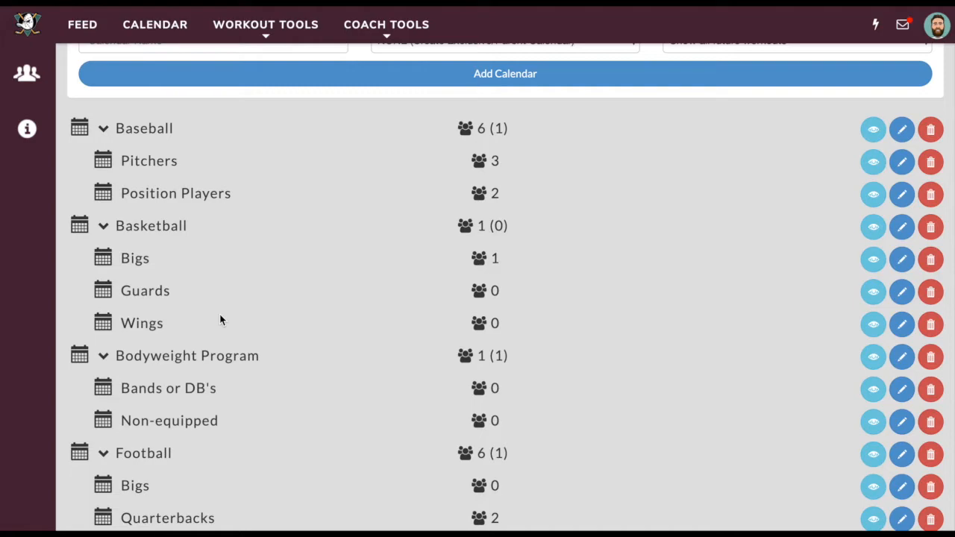
{"action": "scroll", "coordinate": [240, 276], "scroll_direction": "up", "scroll_amount": 2}
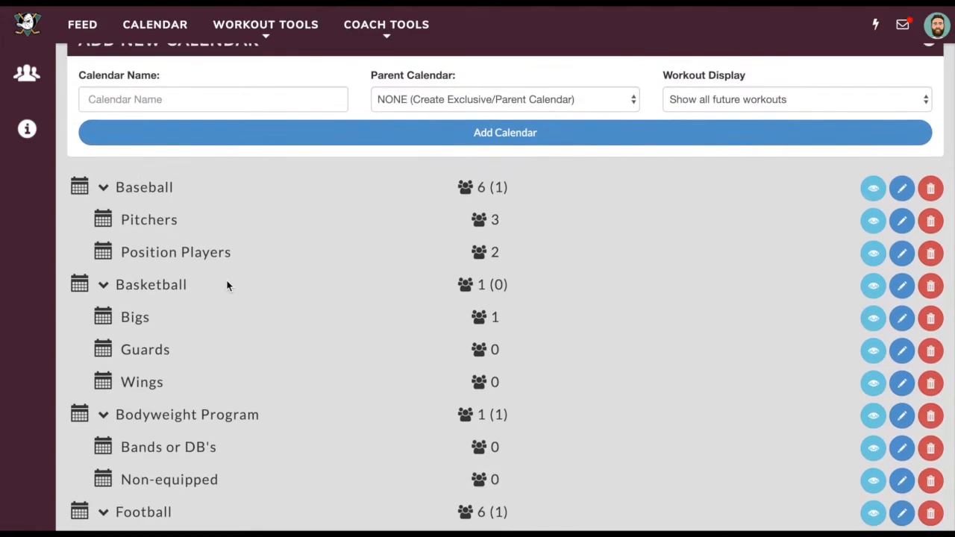
{"action": "scroll", "coordinate": [238, 286], "scroll_direction": "up", "scroll_amount": 3}
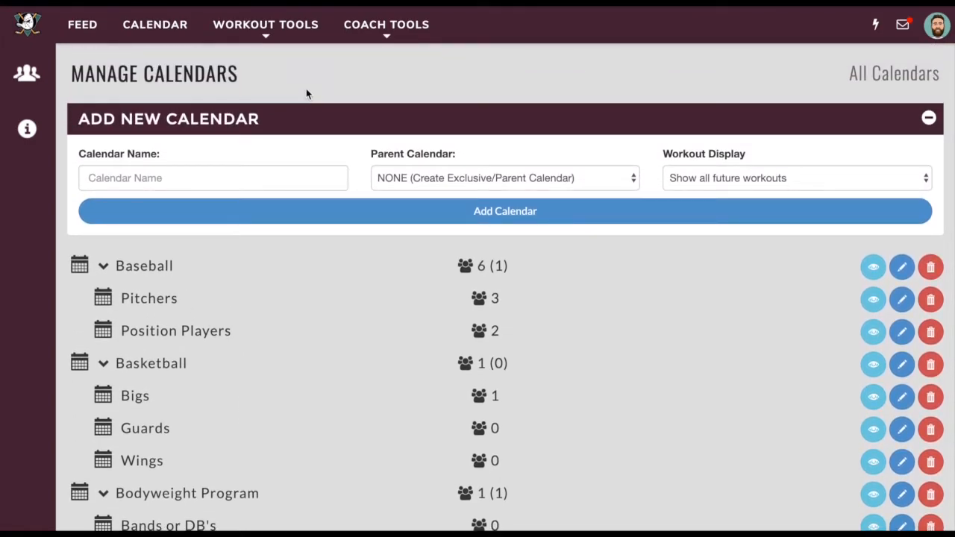
Step: Review the athletes' group assignments in user management, and open the messages inbox
{"action": "mouse_move", "coordinate": [374, 39]}
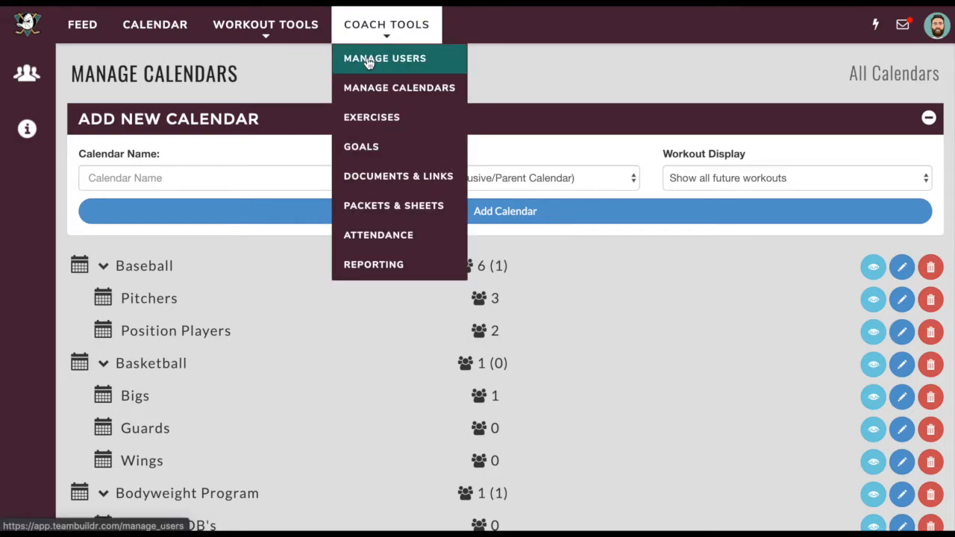
{"action": "left_click", "coordinate": [367, 61]}
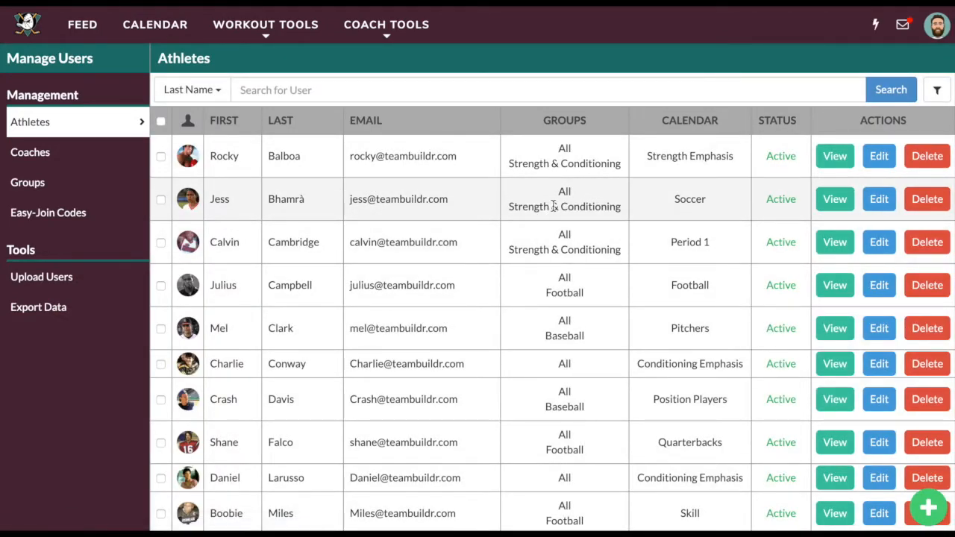
{"action": "left_click_drag", "start_coordinate": [545, 118], "coordinate": [593, 125]}
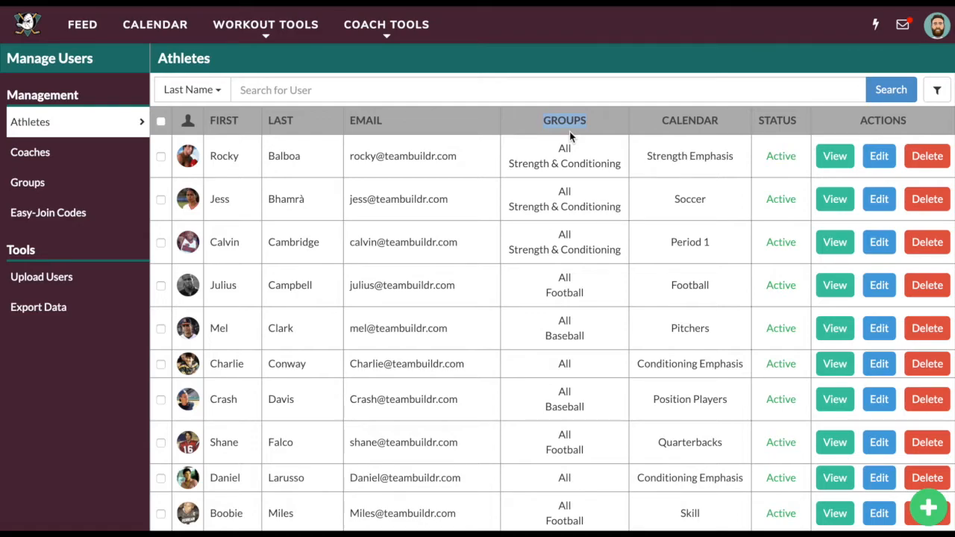
{"action": "left_click", "coordinate": [570, 131]}
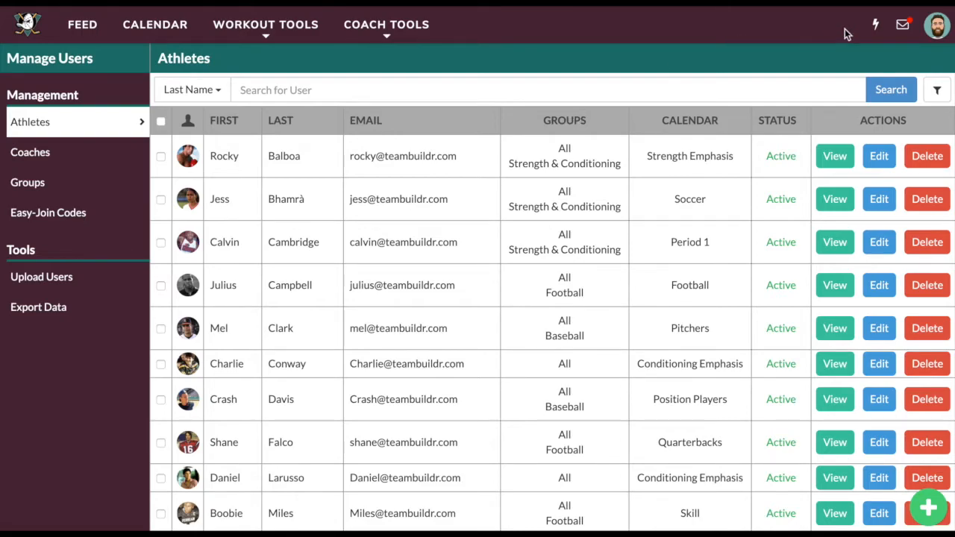
{"action": "left_click", "coordinate": [902, 32]}
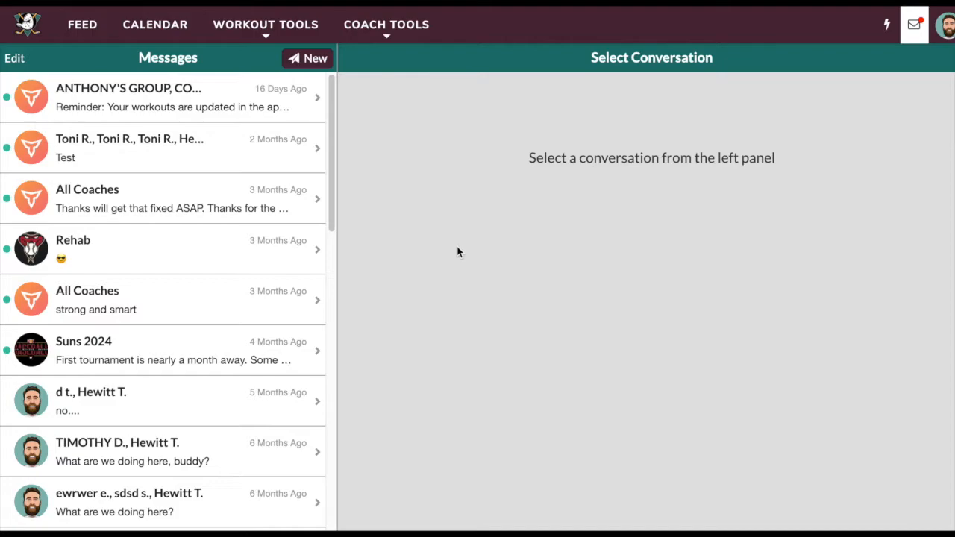
Step: Open the Bodyweight Program calendar in the workout calendar and view the workout scheduled for May 21, 2020
{"action": "left_click", "coordinate": [152, 34]}
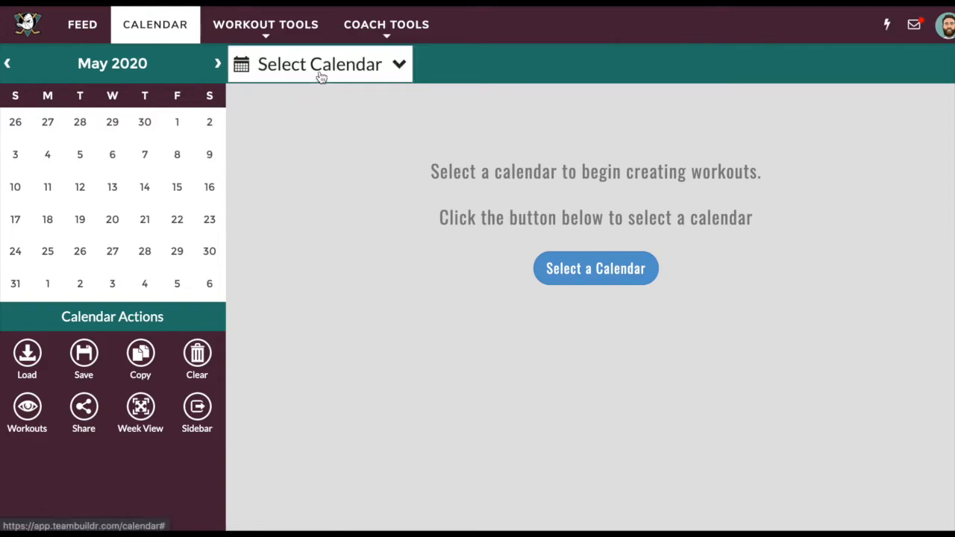
{"action": "left_click", "coordinate": [313, 72]}
{"action": "scroll", "coordinate": [356, 238], "scroll_direction": "down", "scroll_amount": 2}
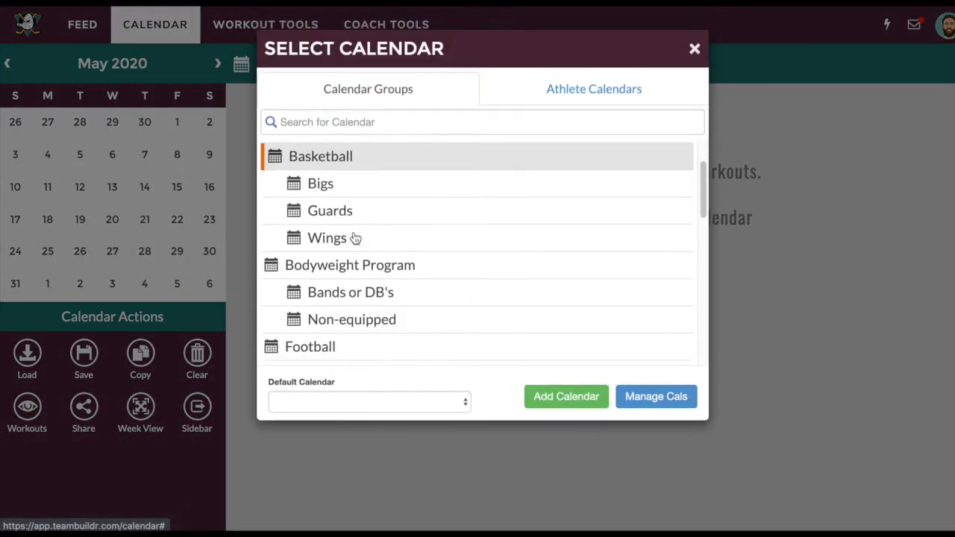
{"action": "scroll", "coordinate": [356, 238], "scroll_direction": "down", "scroll_amount": 1}
{"action": "left_click", "coordinate": [352, 221]}
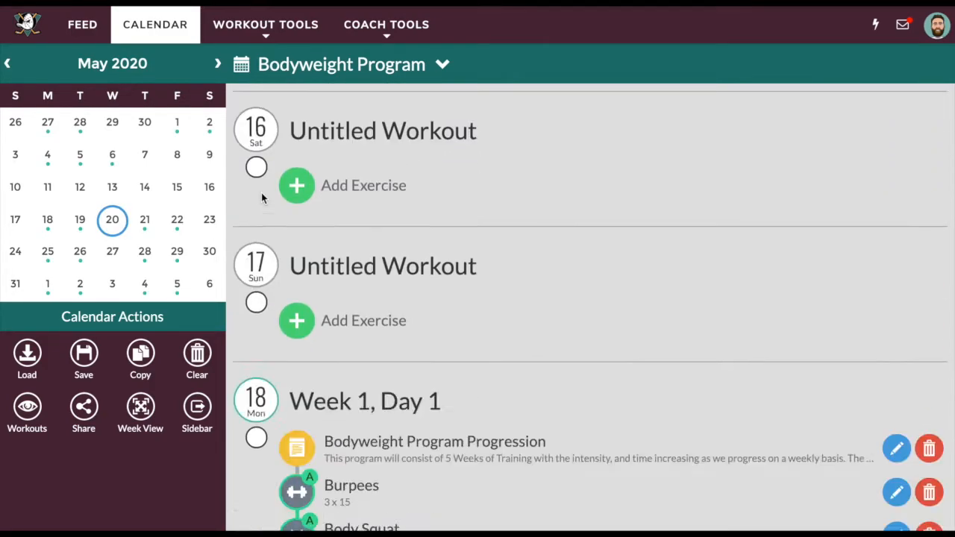
{"action": "left_click", "coordinate": [143, 222]}
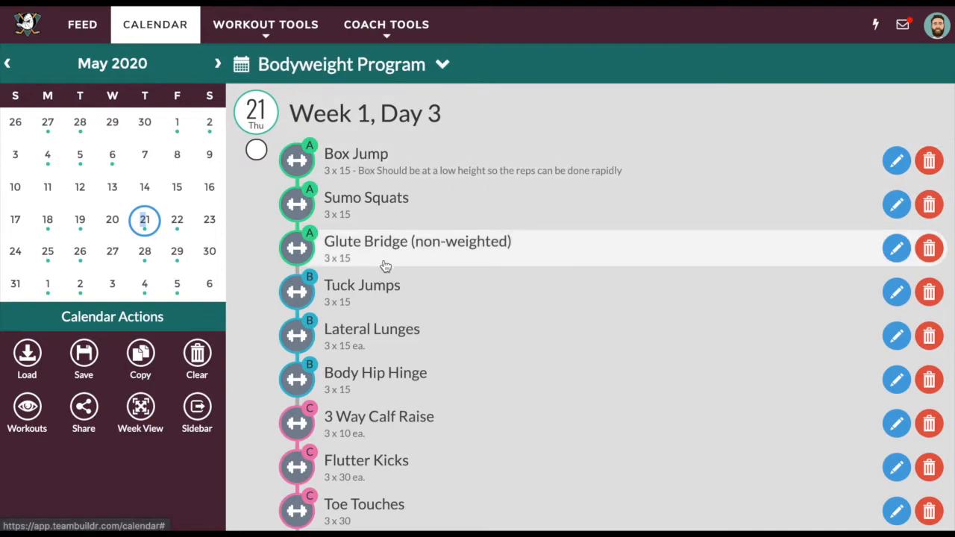
{"action": "scroll", "coordinate": [385, 266], "scroll_direction": "down", "scroll_amount": 1}
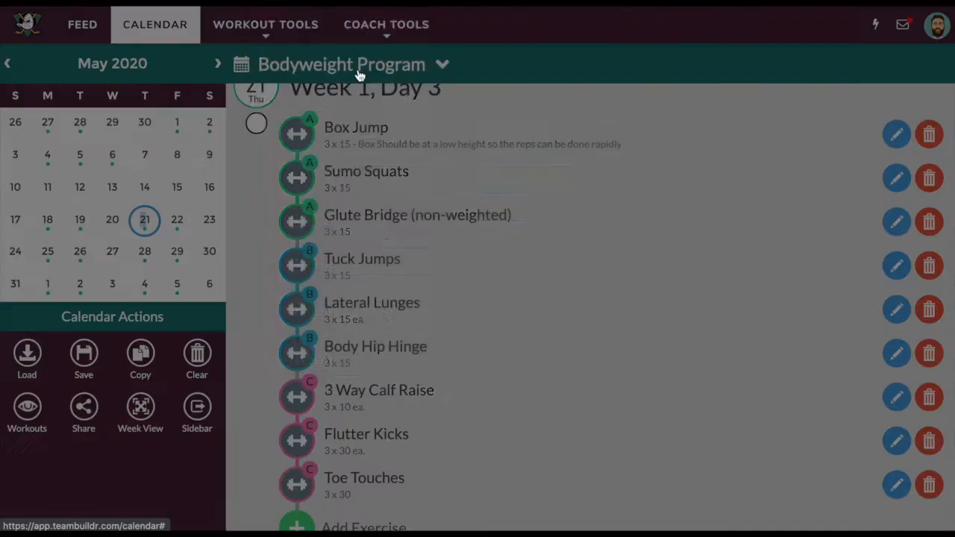
Step: Switch the workout calendar to the individual calendar of the fifth athlete in the athlete list
{"action": "left_click", "coordinate": [359, 66]}
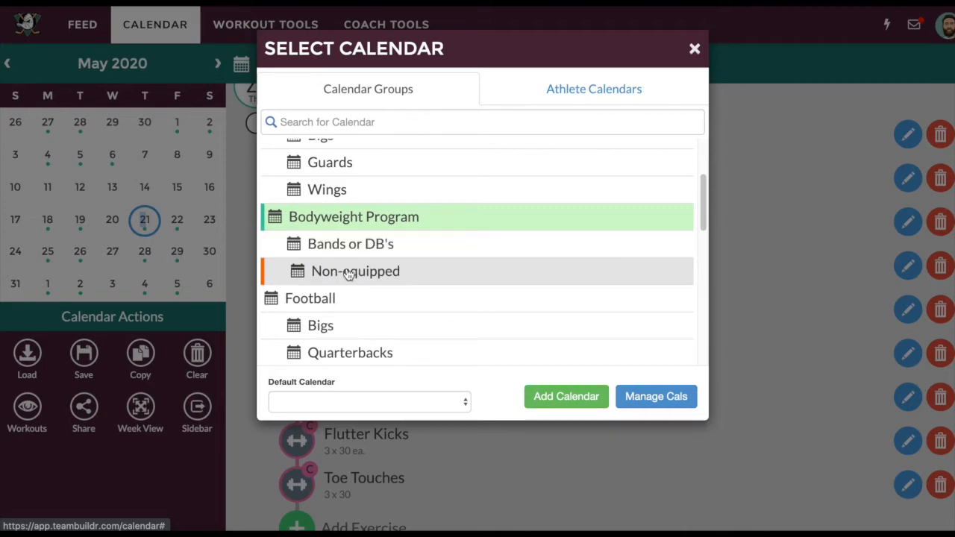
{"action": "left_click", "coordinate": [513, 104]}
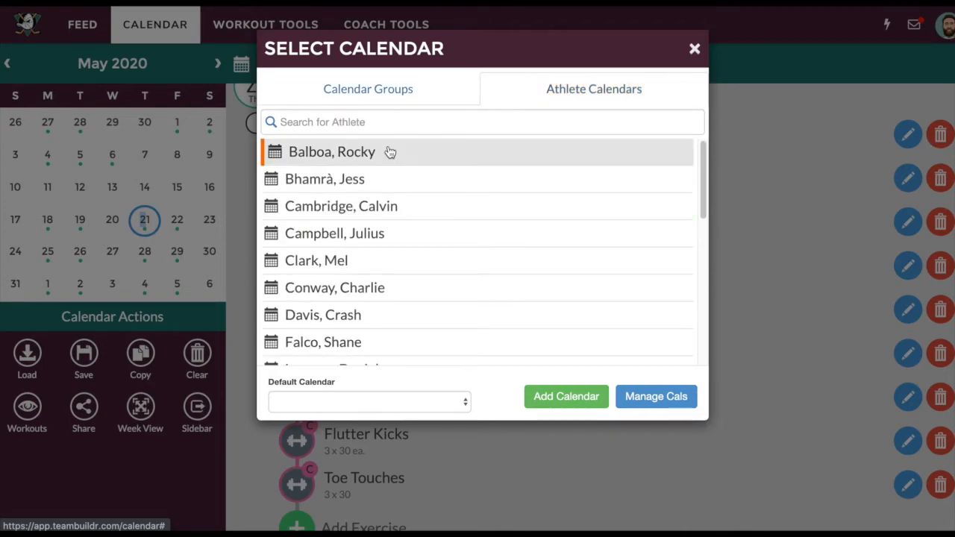
{"action": "left_click", "coordinate": [345, 261]}
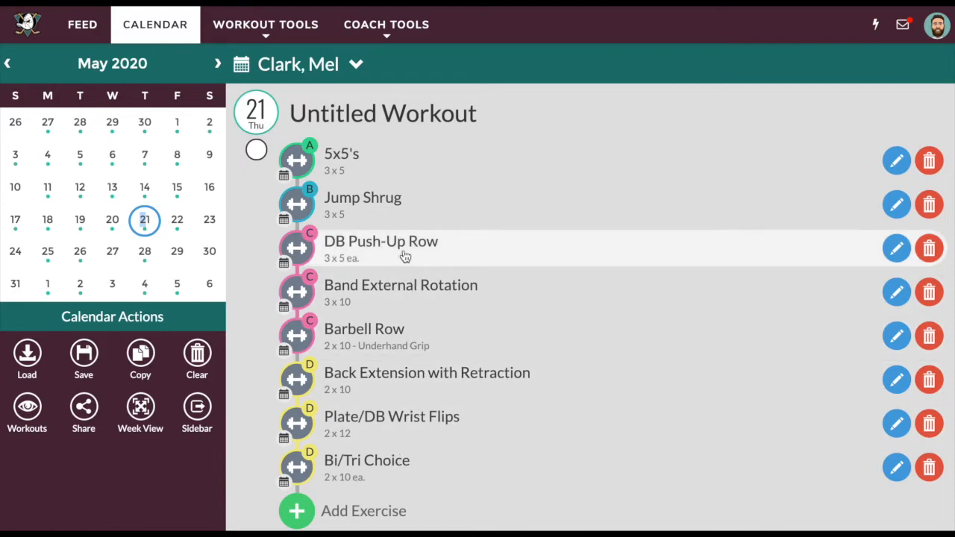
Step: Replace Barbell Row with DB Wide Row in the athlete's May 21 workout, applying the change on this calendar only
{"action": "left_click", "coordinate": [391, 333]}
{"action": "scroll", "coordinate": [430, 313], "scroll_direction": "down", "scroll_amount": 4}
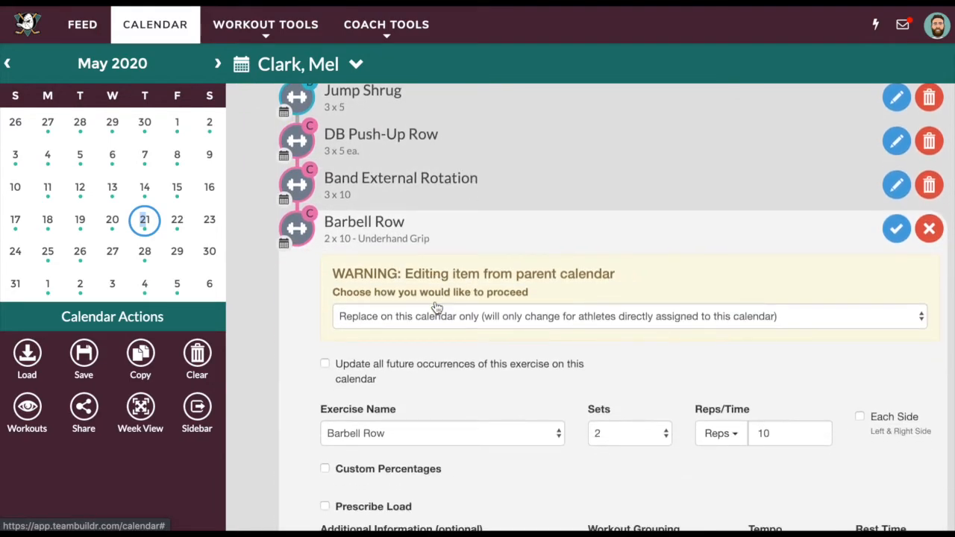
{"action": "left_click", "coordinate": [438, 401]}
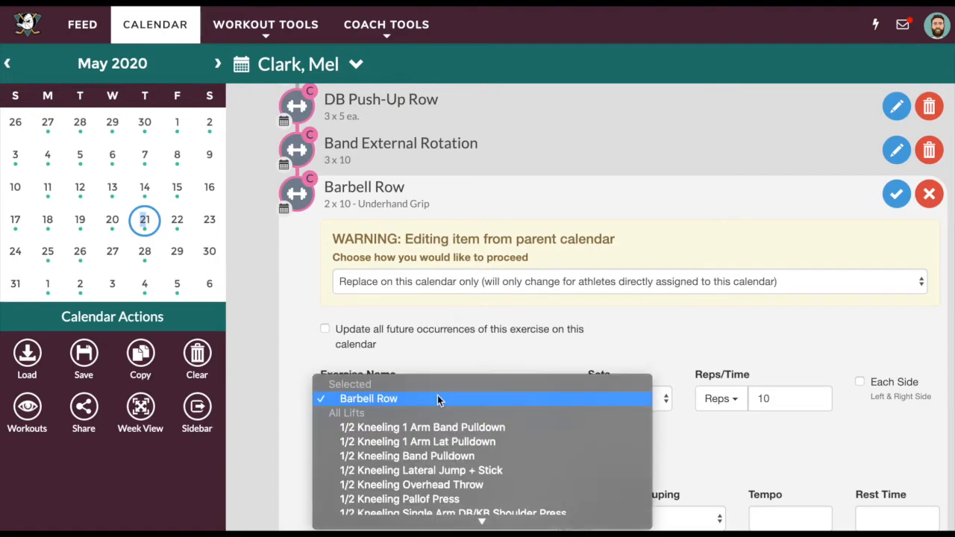
{"action": "type", "text": "row"}
{"action": "scroll", "coordinate": [471, 386], "scroll_direction": "down", "scroll_amount": 1}
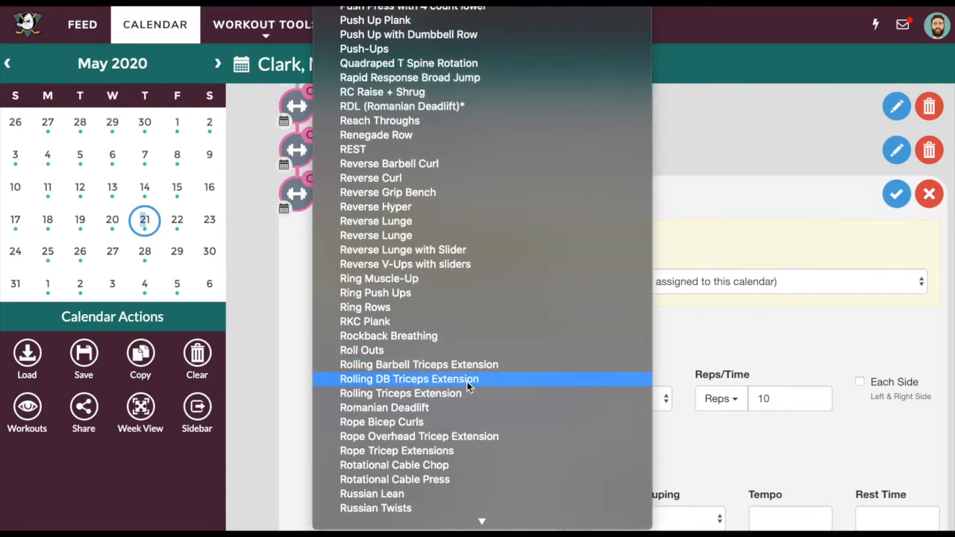
{"action": "scroll", "coordinate": [462, 357], "scroll_direction": "up", "scroll_amount": 20}
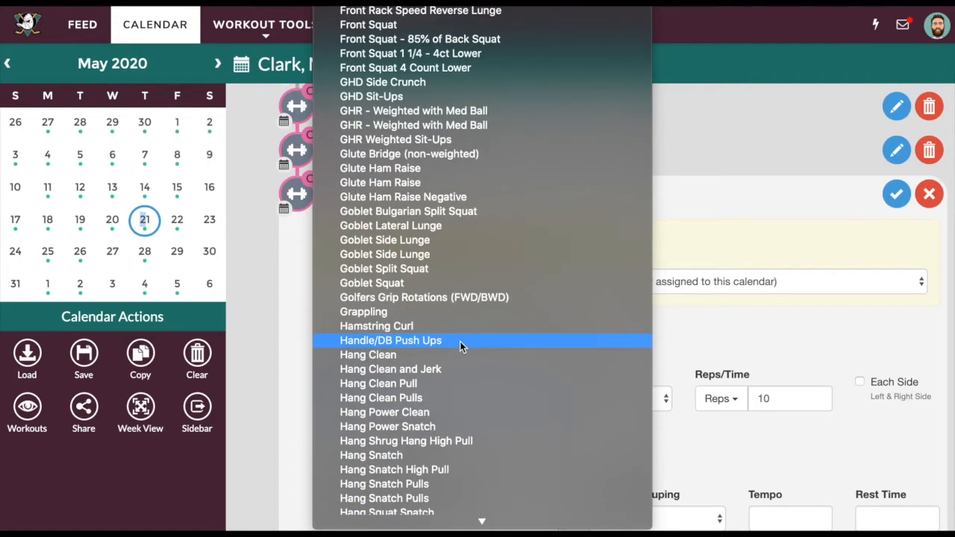
{"action": "scroll", "coordinate": [459, 343], "scroll_direction": "up", "scroll_amount": 20}
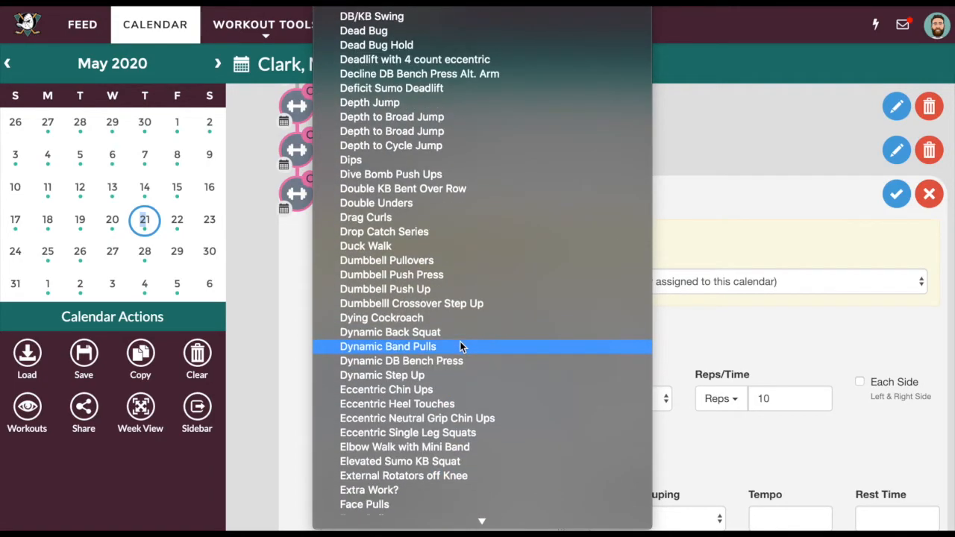
{"action": "scroll", "coordinate": [429, 343], "scroll_direction": "up", "scroll_amount": 4}
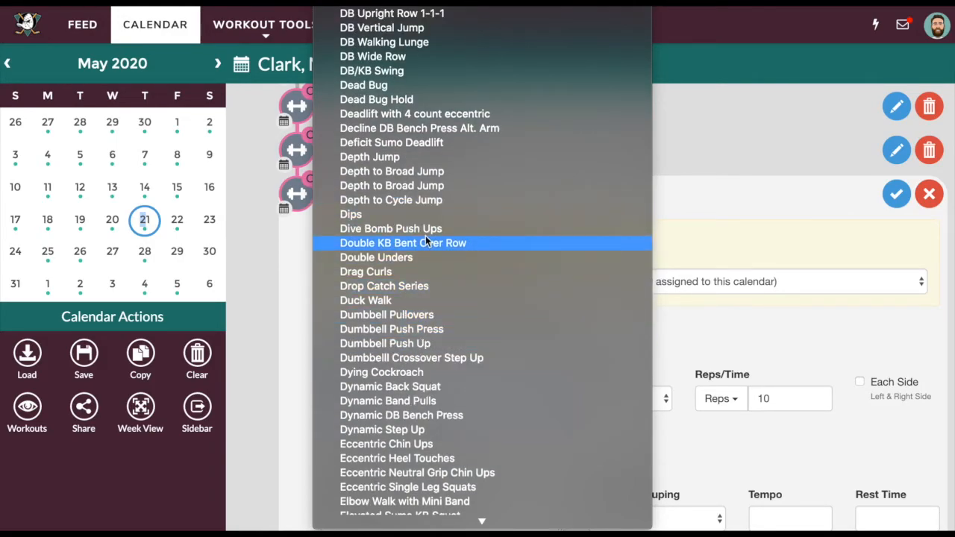
{"action": "scroll", "coordinate": [425, 238], "scroll_direction": "up", "scroll_amount": 3}
{"action": "left_click", "coordinate": [388, 97]}
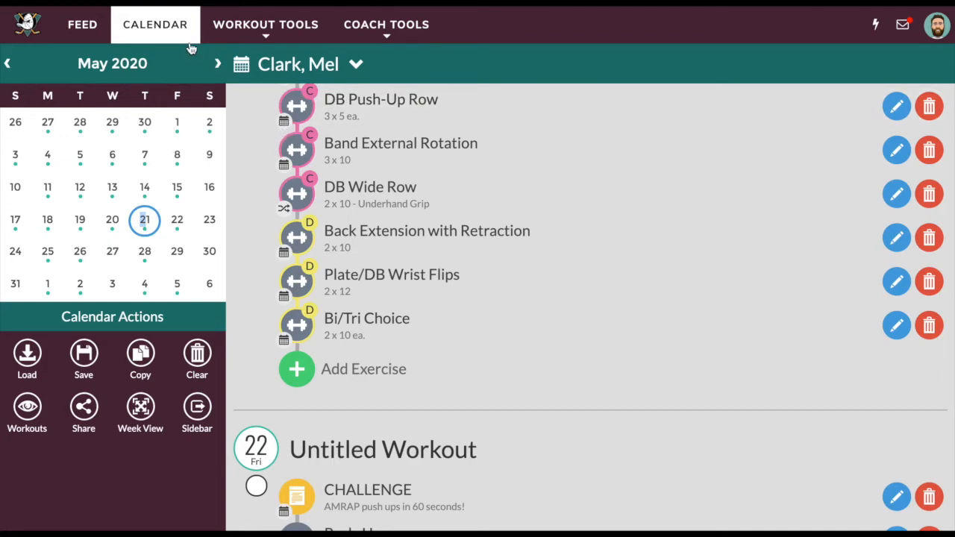
Step: Go to the stripe.com website
{"action": "type", "text": "stripe.com"}
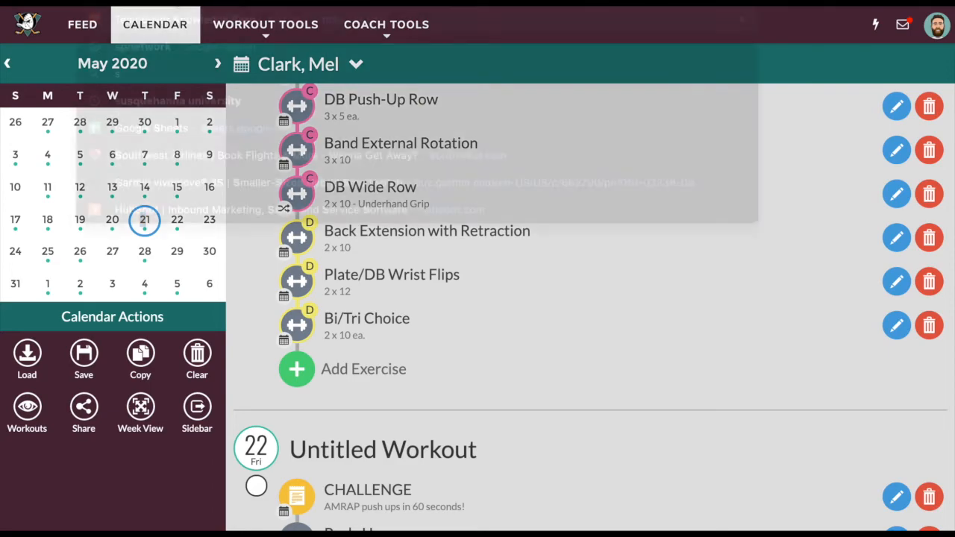
{"action": "key", "text": "Return"}
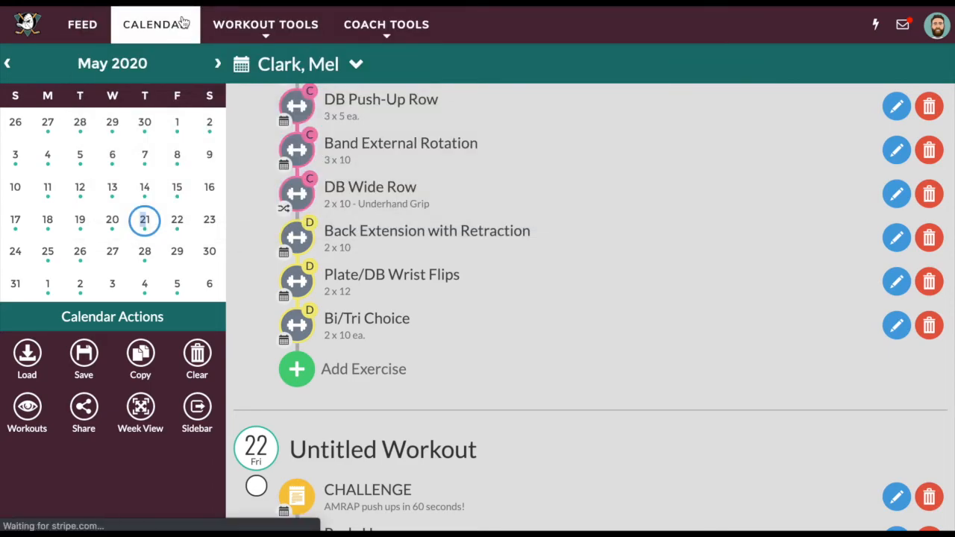